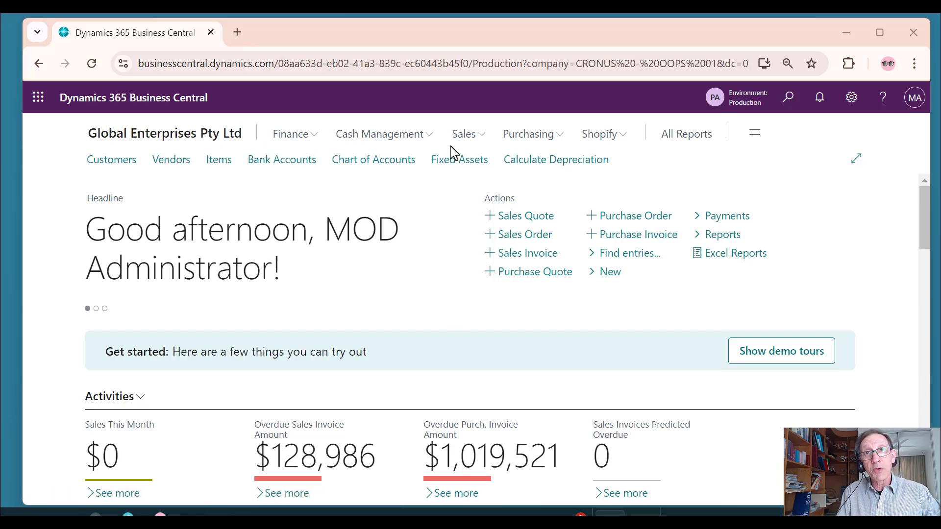
# - Open fixed asset FA000020 Toyota Supra 3.0 and drill into its Book Value ledger entries
pyautogui.click(452, 163)
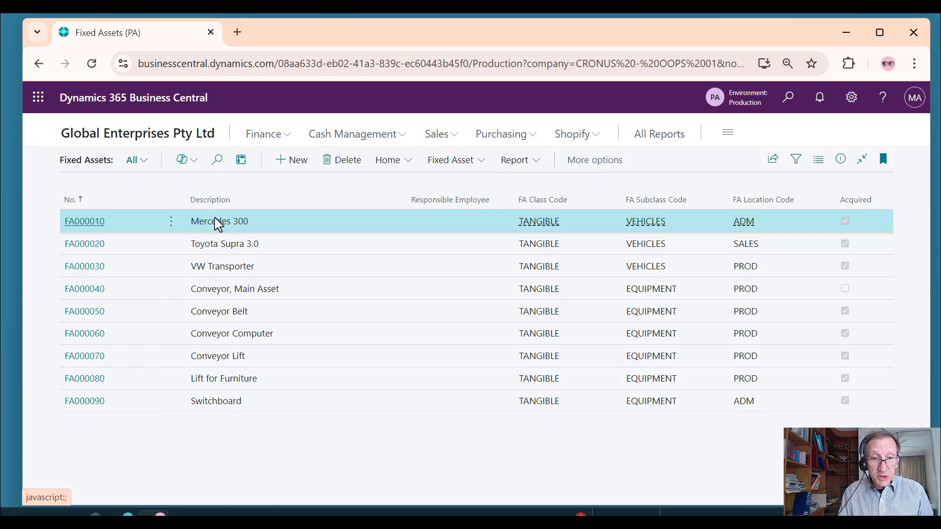
pyautogui.click(92, 250)
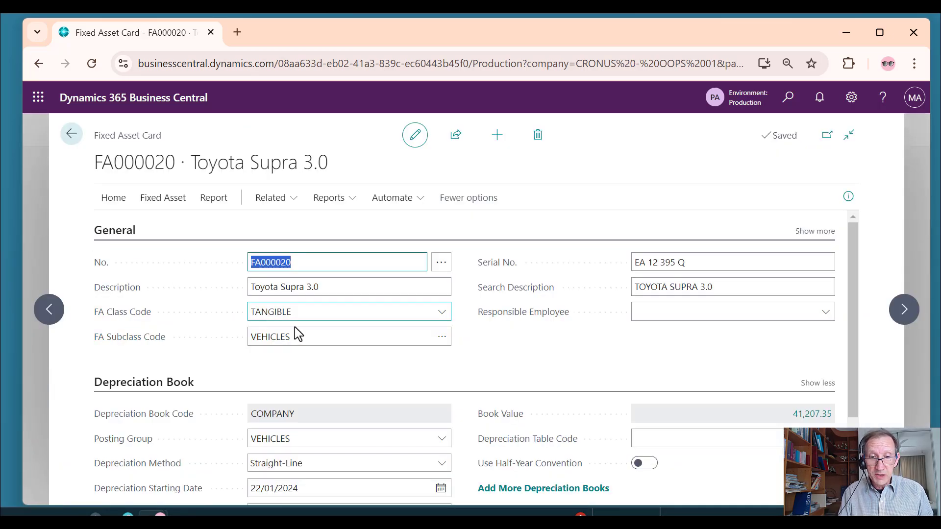
pyautogui.click(302, 336)
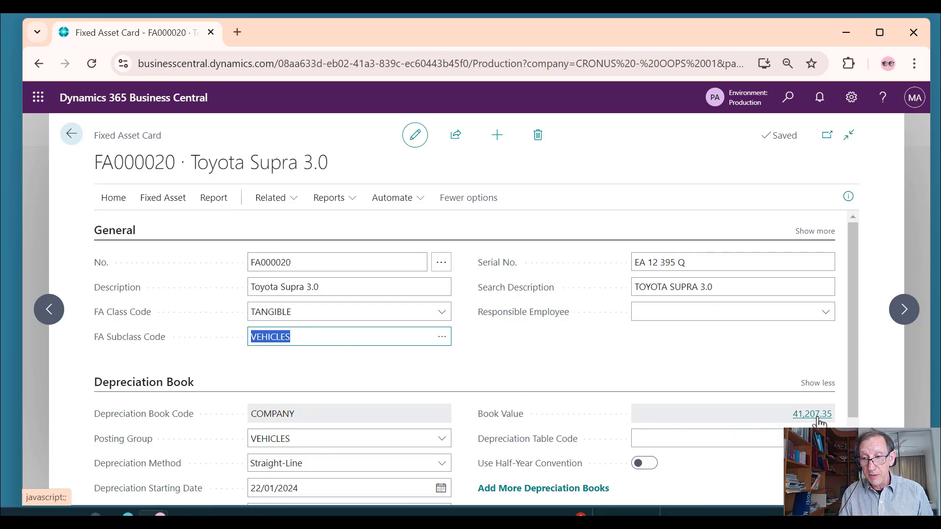
pyautogui.click(818, 422)
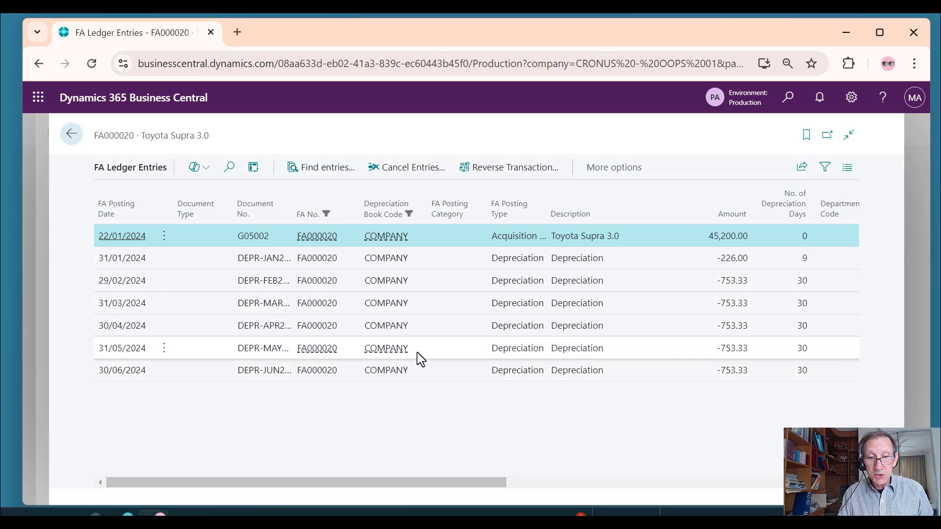
# - Cancel the 30/06/2024 depreciation entry without a new posting date
pyautogui.click(451, 374)
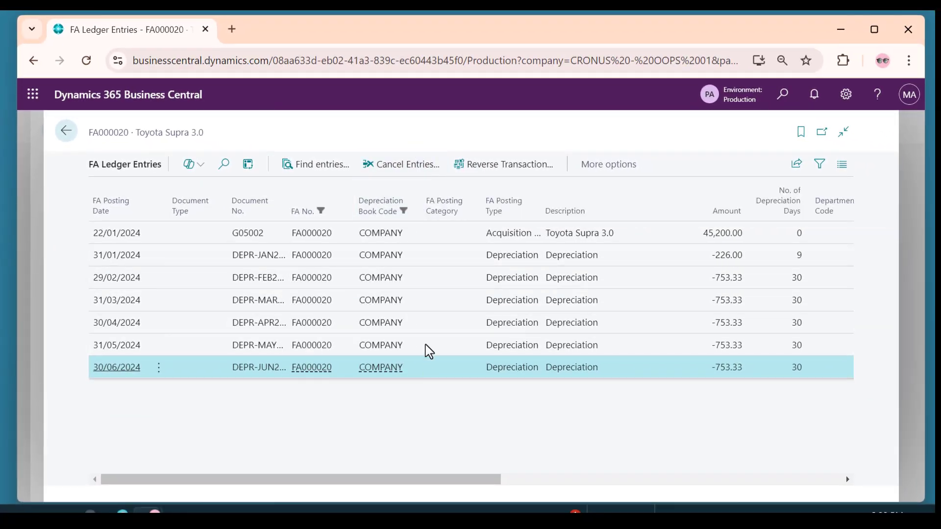
pyautogui.click(398, 176)
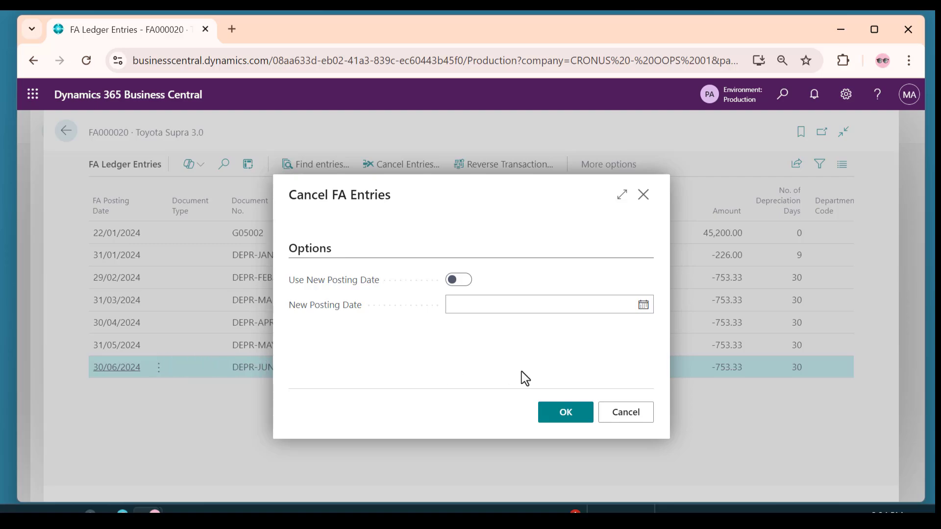
pyautogui.click(571, 417)
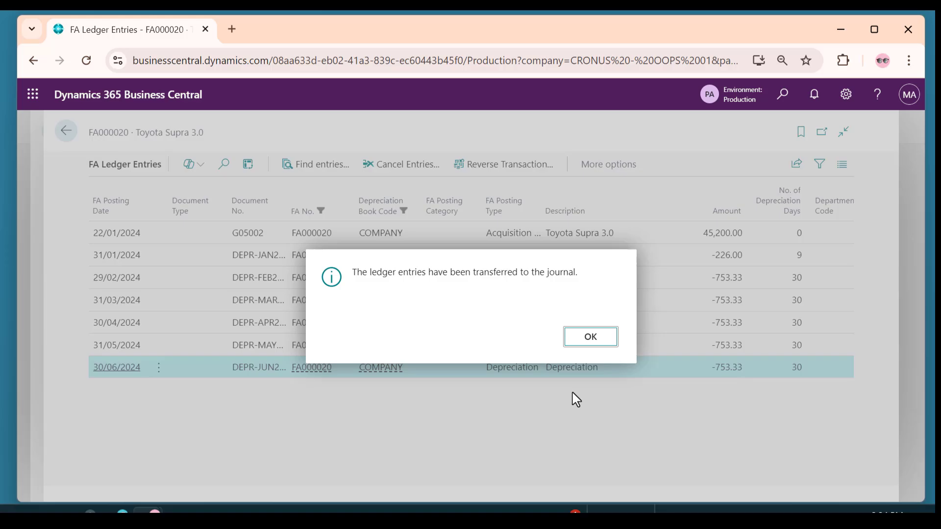
# - Acknowledge the transfer message and find Fixed Asset G/L Journals through Tell me search
pyautogui.click(590, 340)
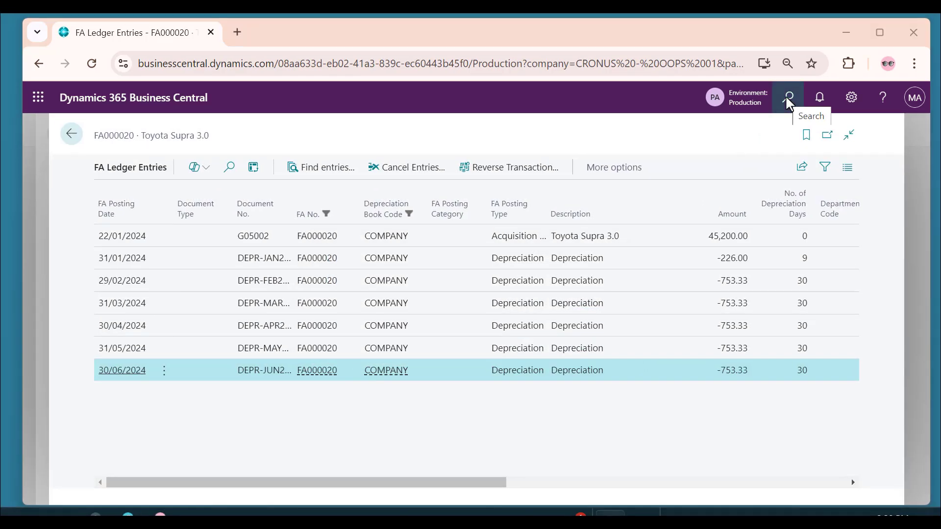
pyautogui.click(788, 99)
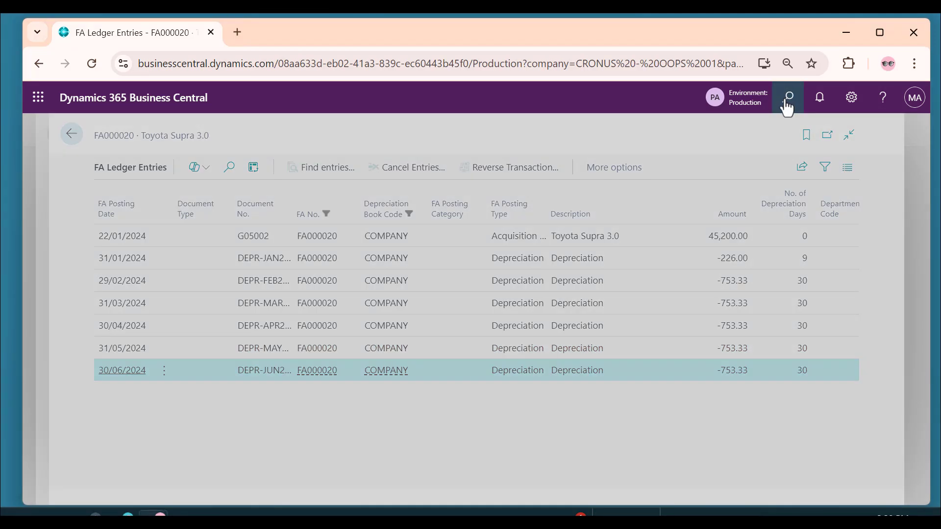
pyautogui.write('fix g/l')
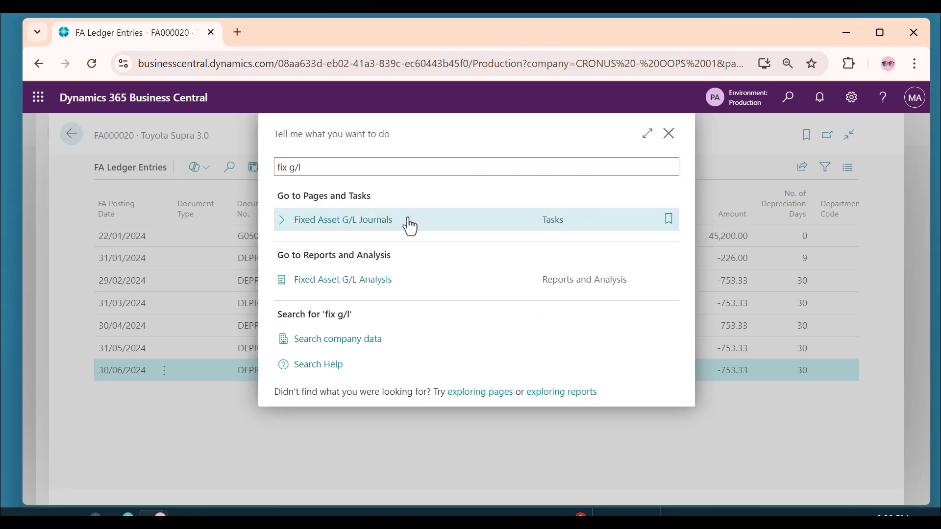
pyautogui.click(409, 225)
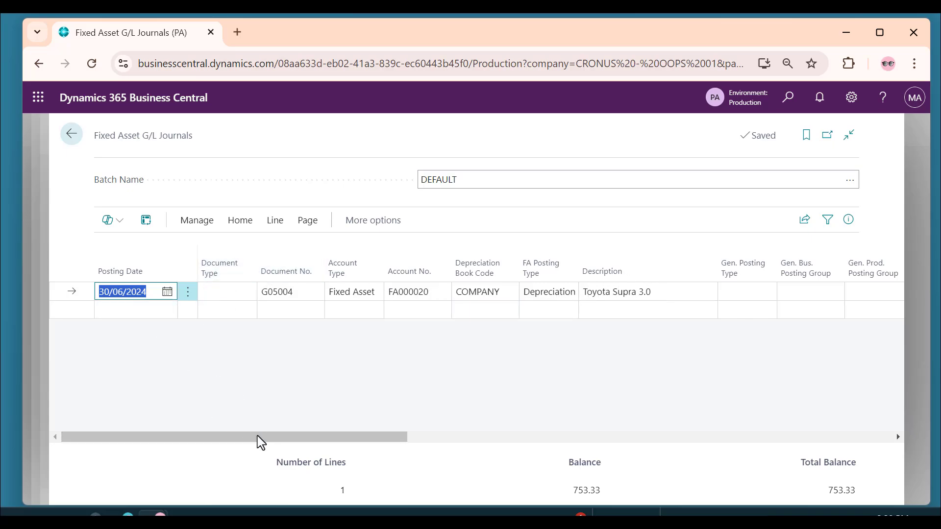
pyautogui.moveTo(263, 439); pyautogui.dragTo(402, 441)
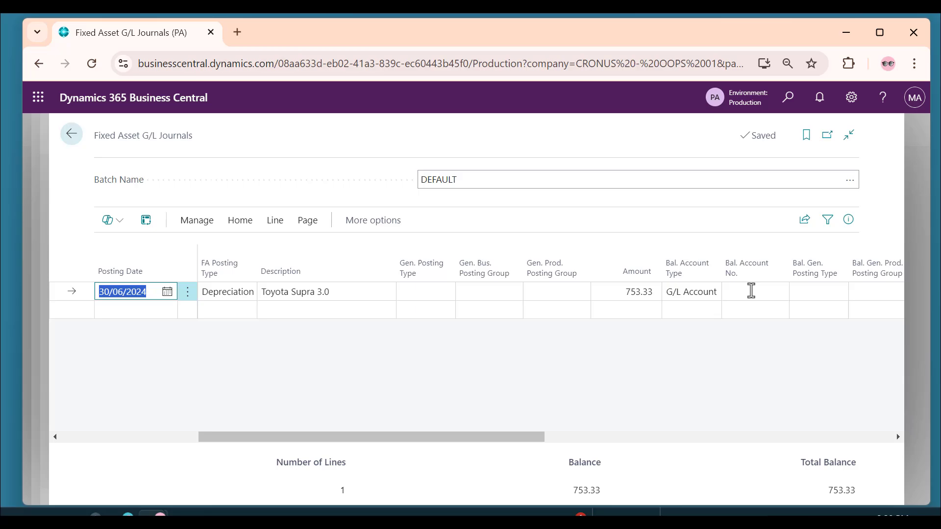
# - Balance the 753.33 Toyota Supra line against G/L account 7130 Depreciation, Vehicles
pyautogui.click(751, 291)
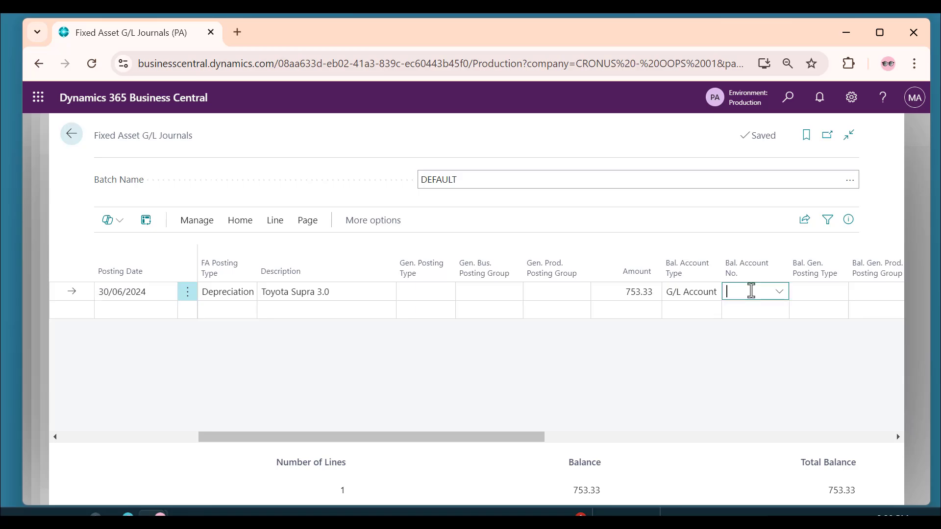
pyautogui.write('depr')
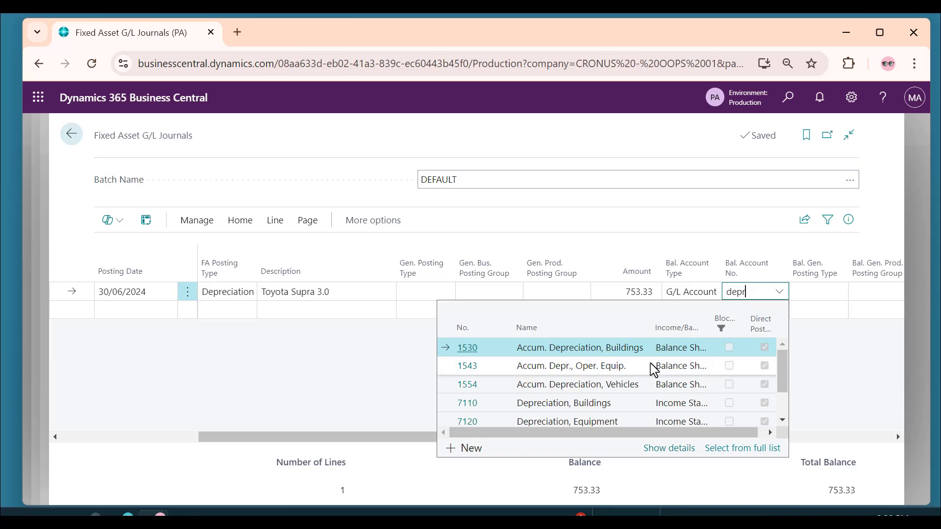
pyautogui.scroll(-2, 618, 408)
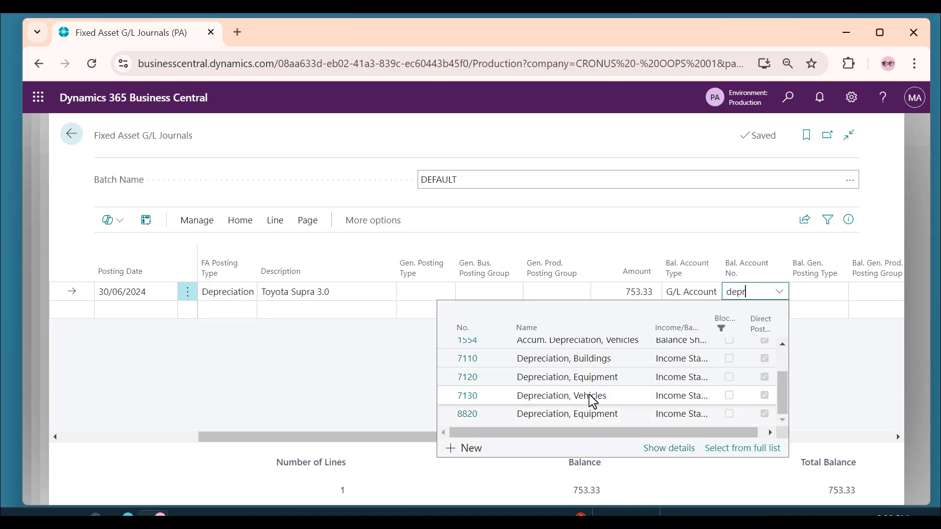
pyautogui.click(592, 401)
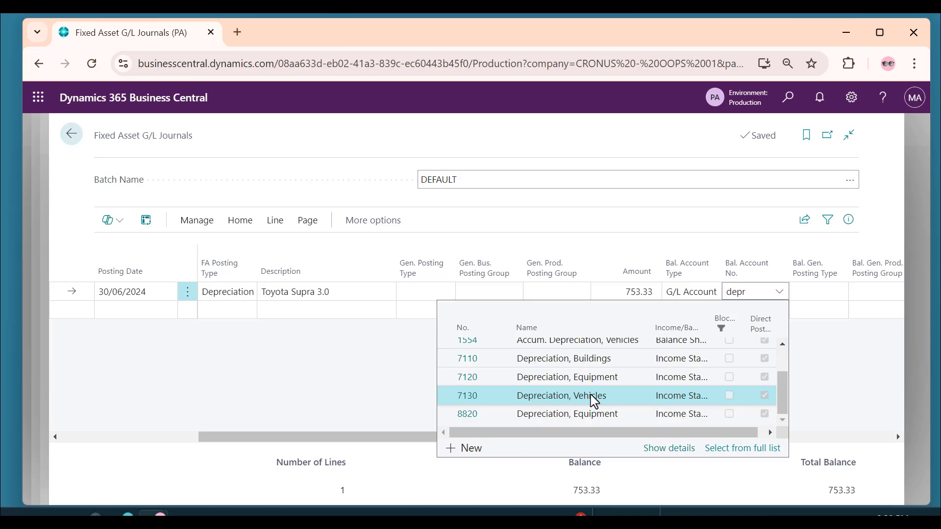
pyautogui.click(588, 400)
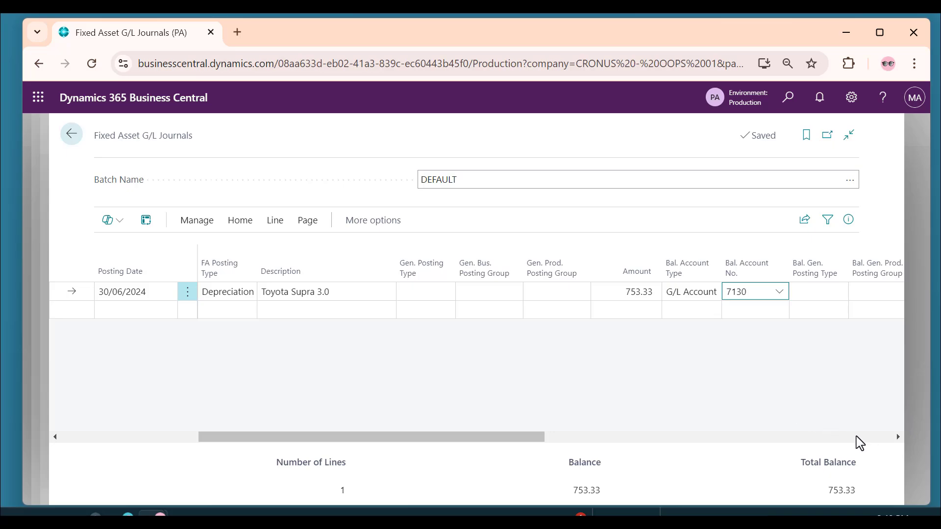
pyautogui.press('Tab')
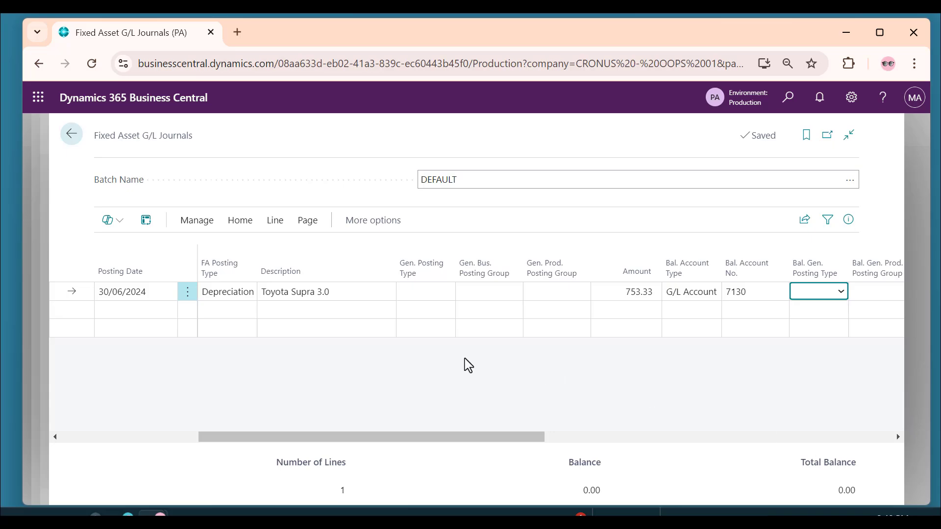
# - Post the journal line, confirm the success message and return to the ledger entries
pyautogui.click(238, 220)
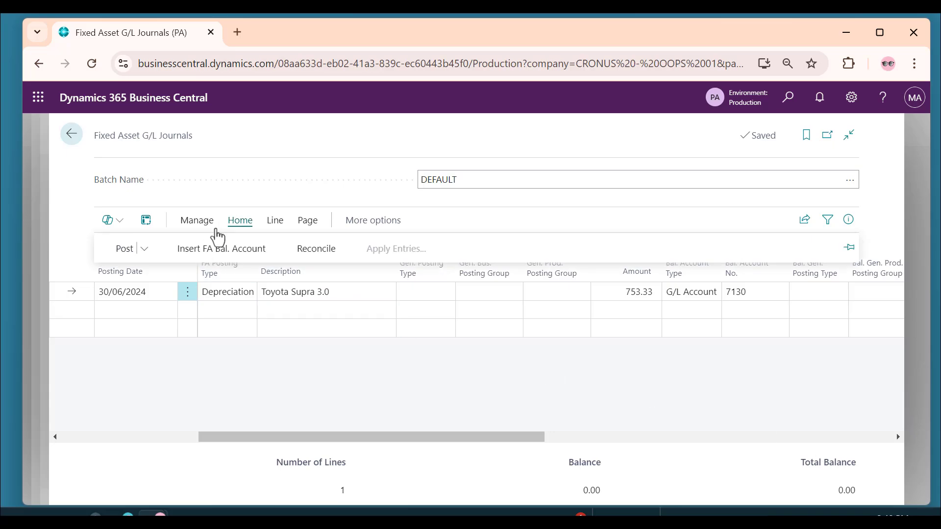
pyautogui.click(106, 253)
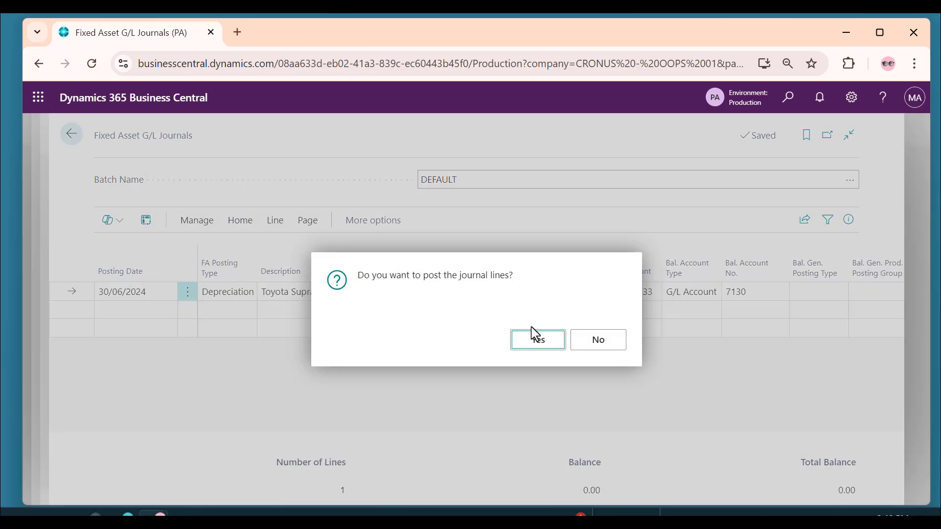
pyautogui.click(539, 340)
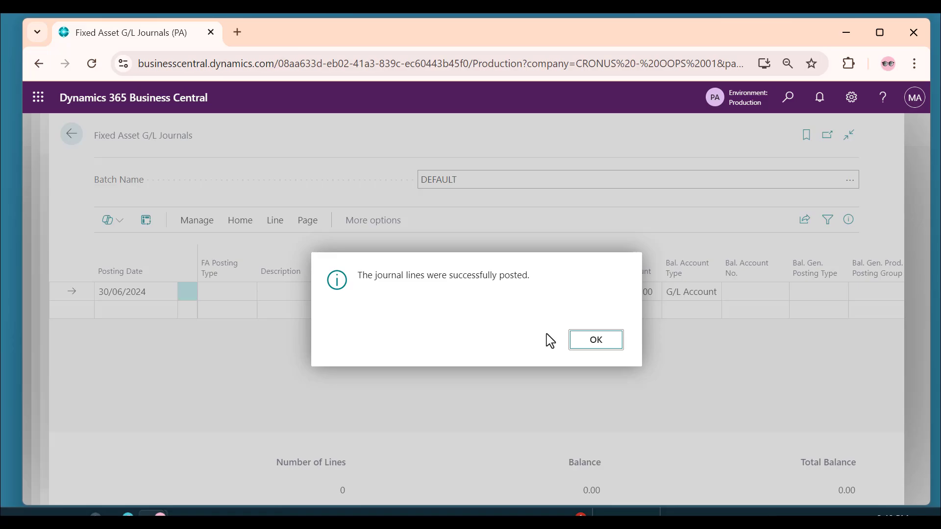
pyautogui.click(595, 340)
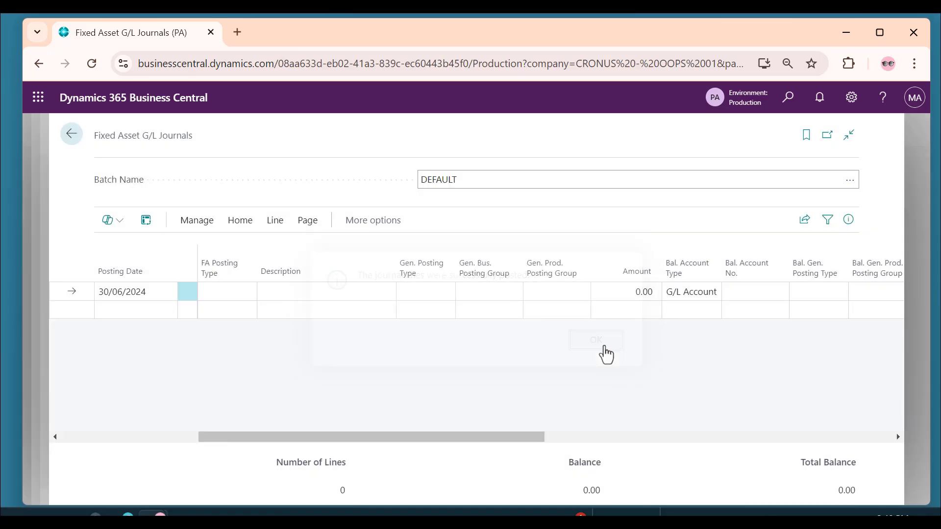
pyautogui.click(72, 135)
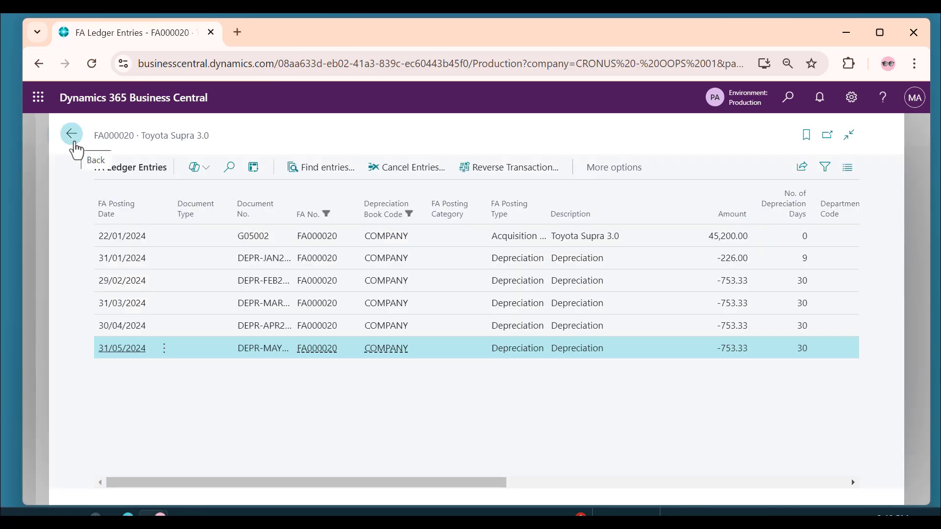
# - Verify the ledger entries stop at 31/05/2024 and the book value shows 41,960.68
pyautogui.click(72, 140)
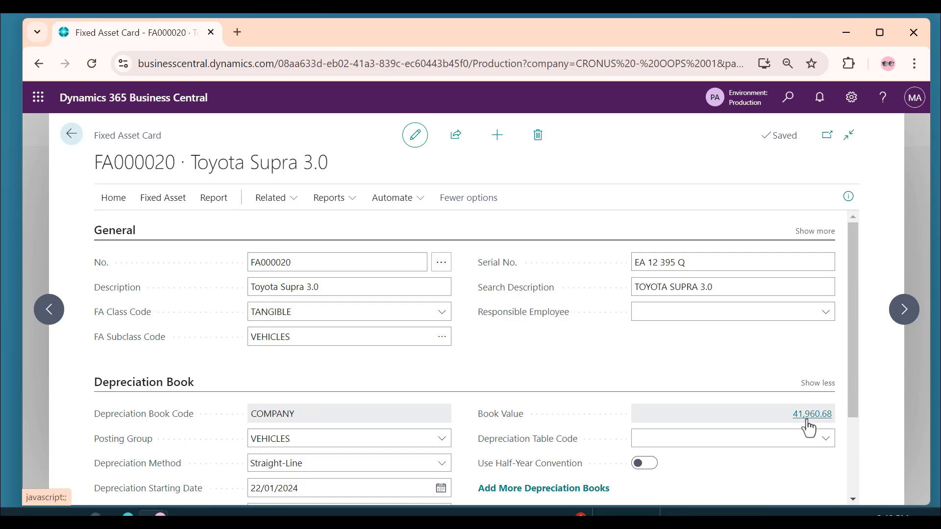
pyautogui.click(806, 421)
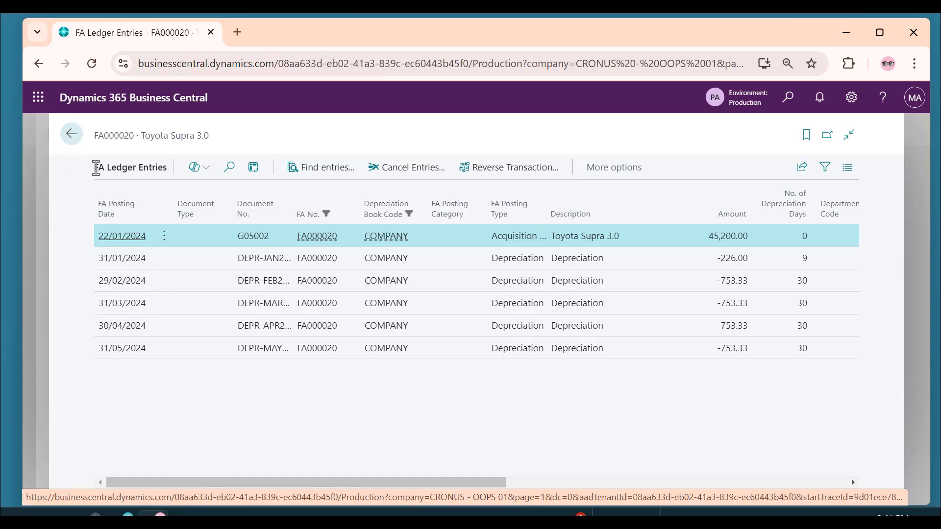
pyautogui.moveTo(95, 174); pyautogui.dragTo(170, 176)
pyautogui.click(79, 142)
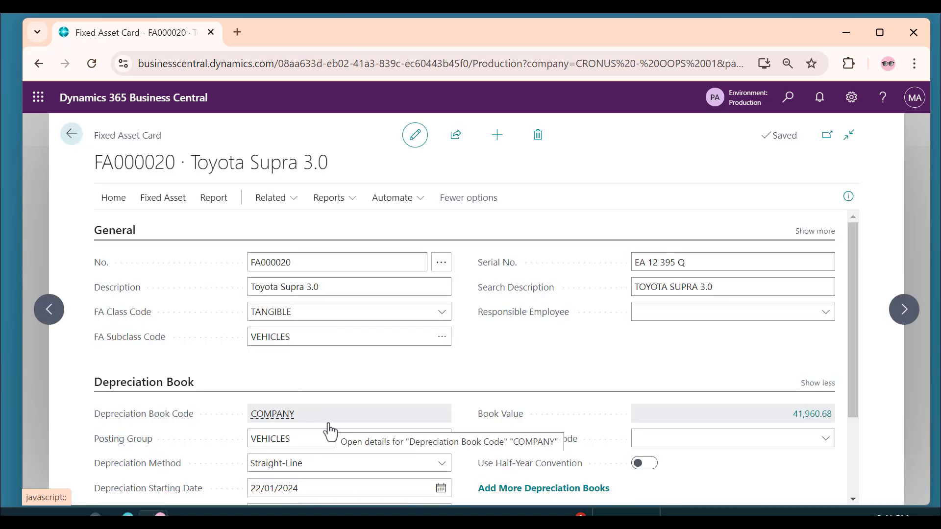
# - Open Error Ledger Entries under Related > History on the Toyota Supra card
pyautogui.click(292, 201)
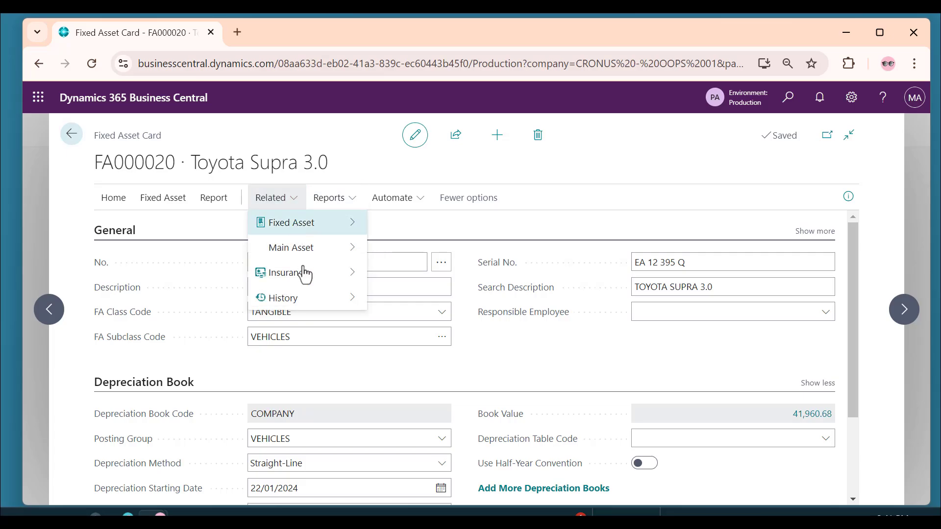
pyautogui.click(310, 301)
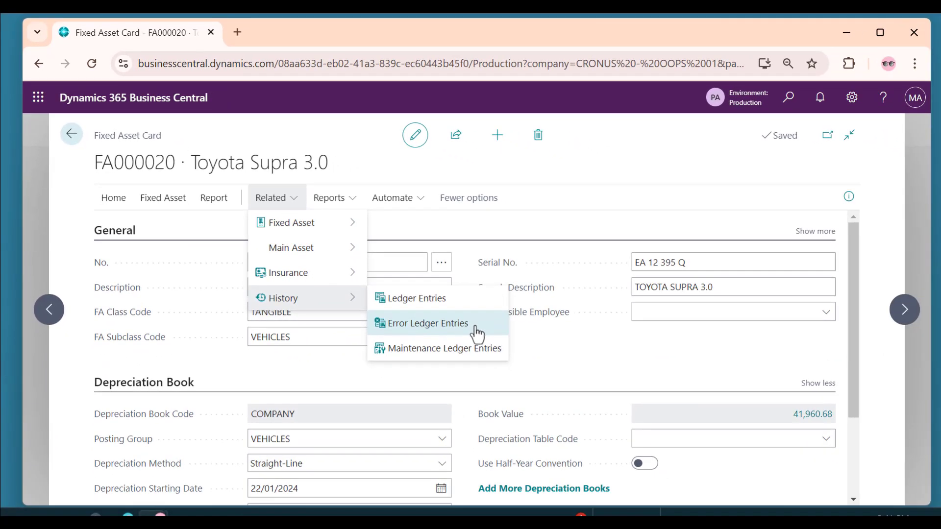
pyautogui.click(478, 335)
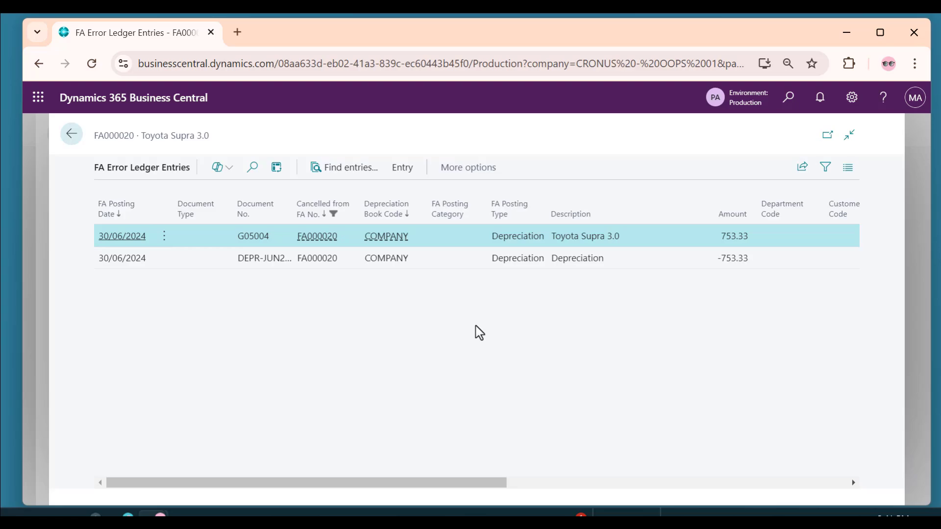
# - Inspect the -753.33 and G05004 June error entries, then navigate back twice
pyautogui.click(551, 262)
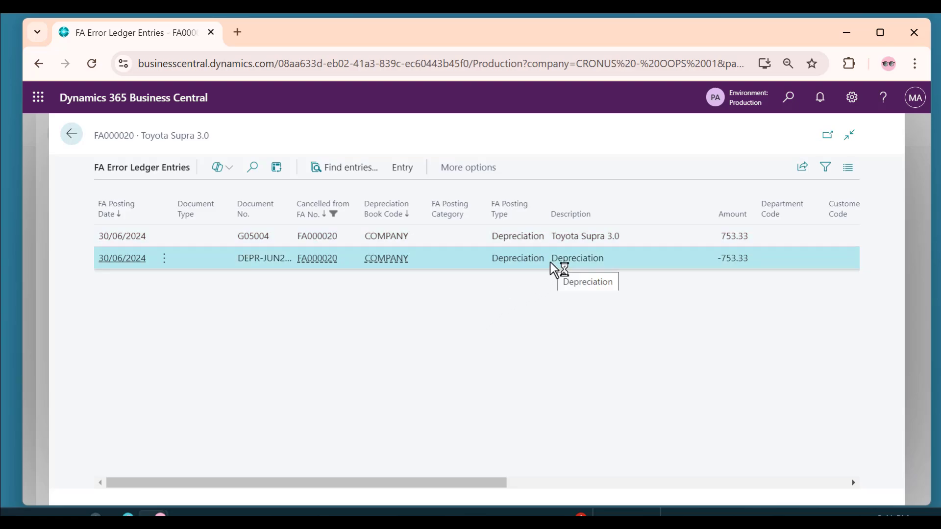
pyautogui.click(267, 243)
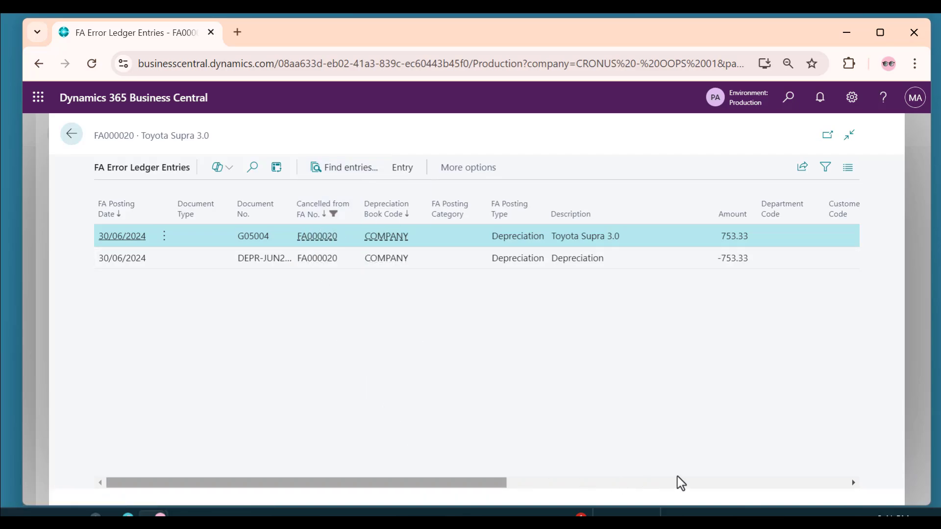
pyautogui.moveTo(708, 482); pyautogui.dragTo(335, 482)
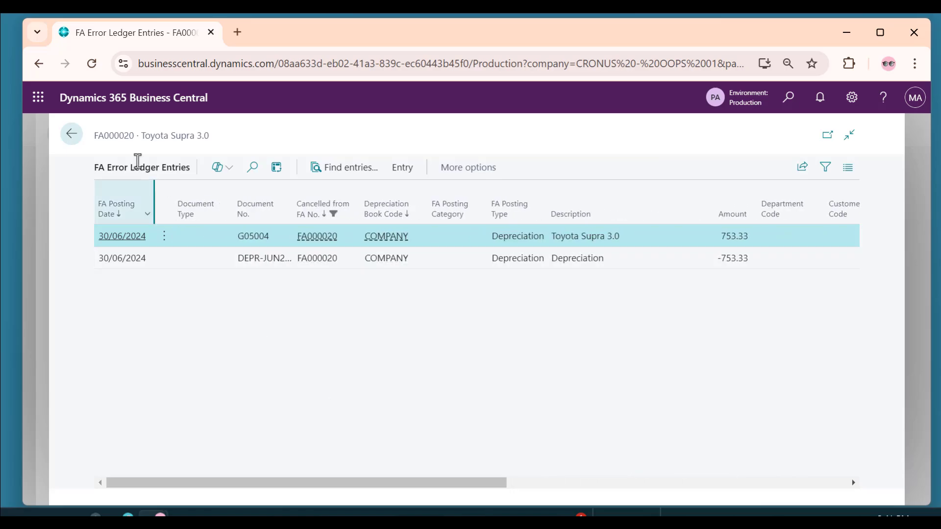
pyautogui.click(71, 136)
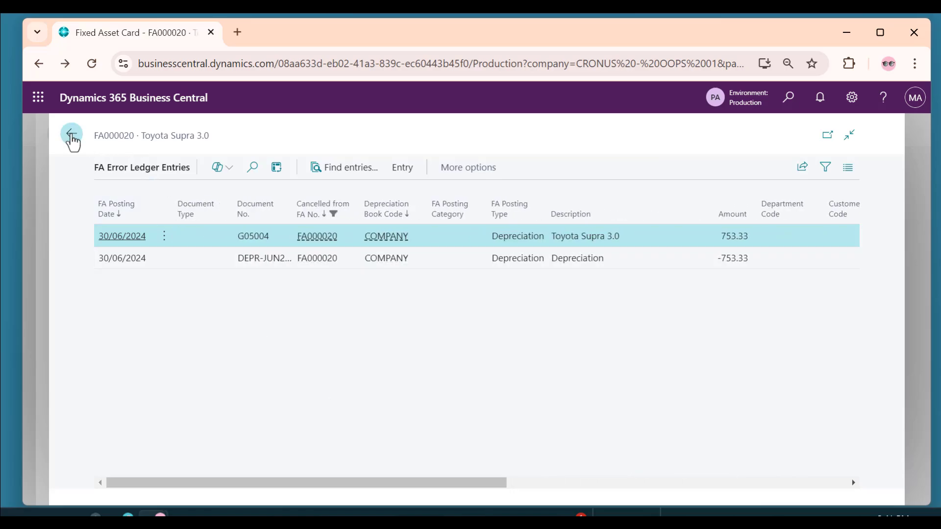
pyautogui.click(72, 134)
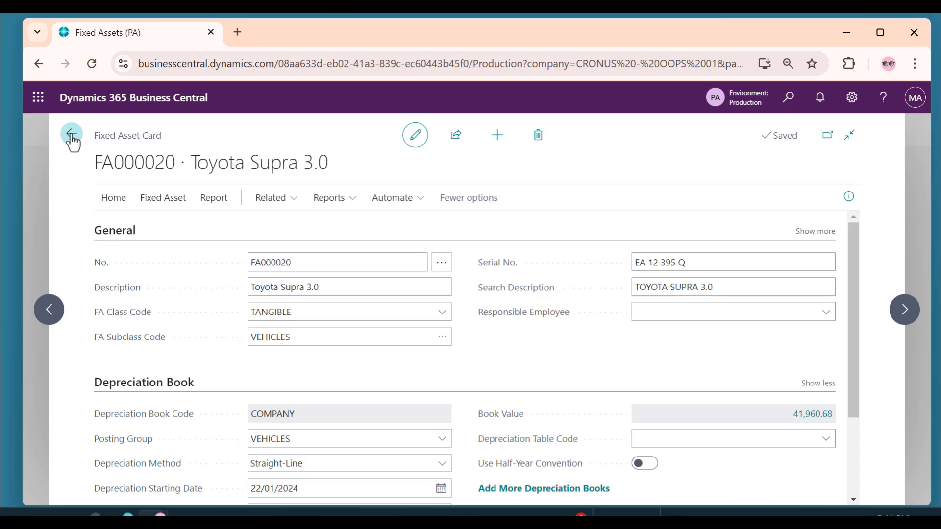